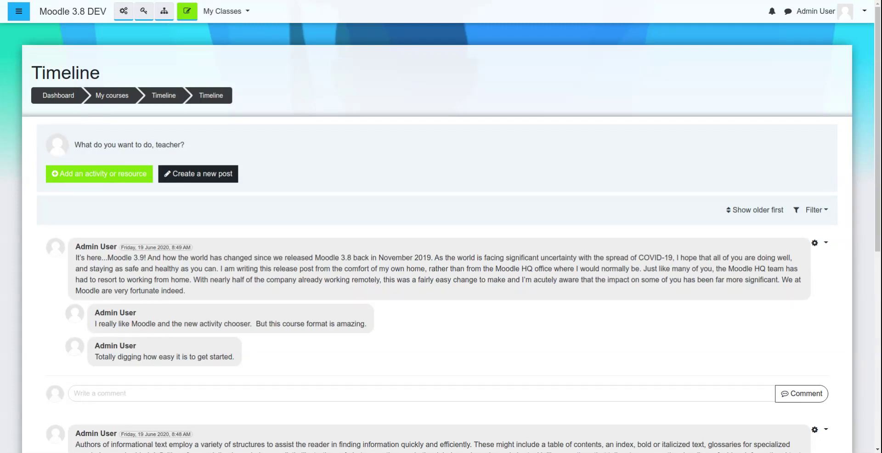
# - Start adding a new Choice activity to the Timeline course
pyautogui.scroll(-1, 539, 150)
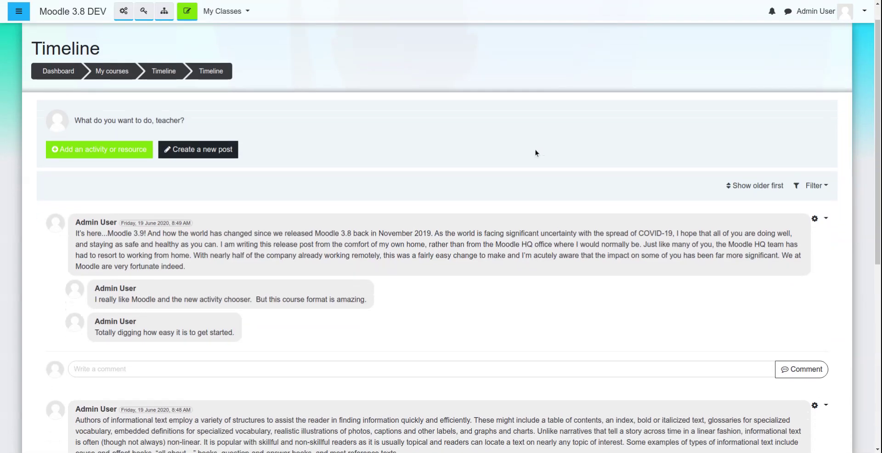
pyautogui.scroll(-3, 461, 157)
pyautogui.scroll(-10, 460, 156)
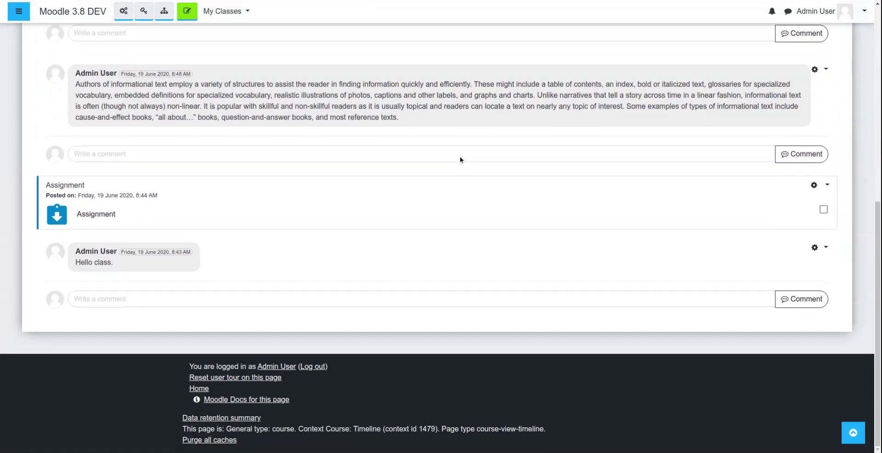
pyautogui.scroll(12, 459, 156)
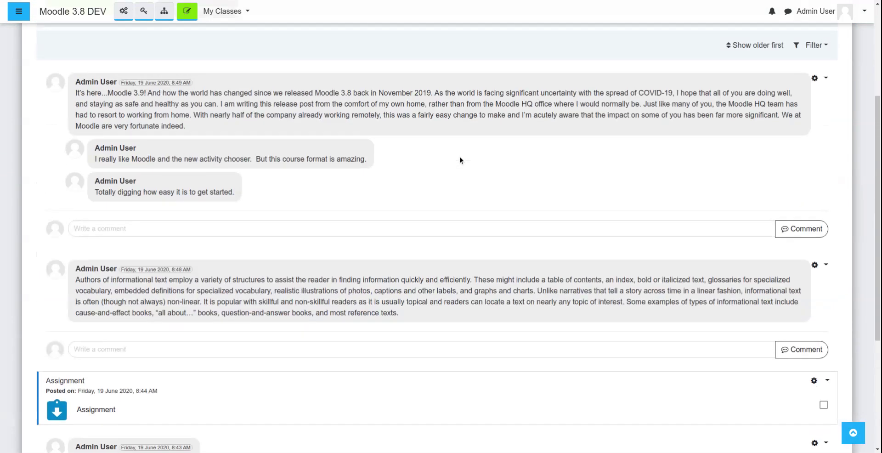
pyautogui.scroll(2, 460, 159)
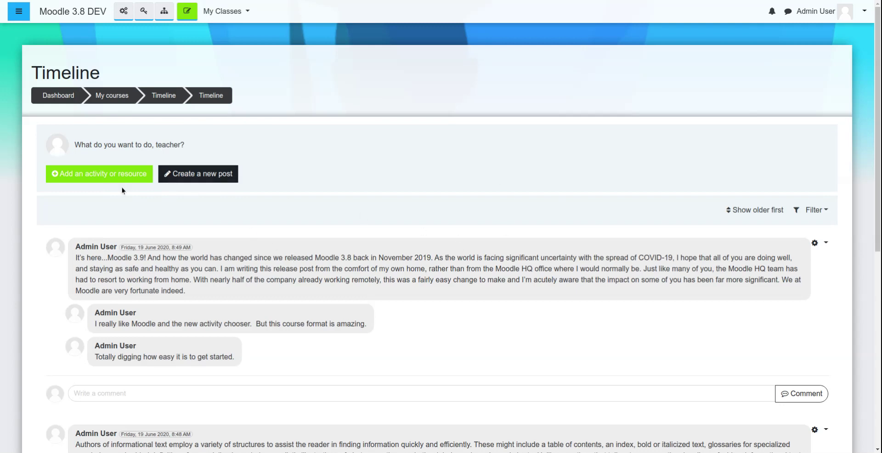
pyautogui.click(85, 177)
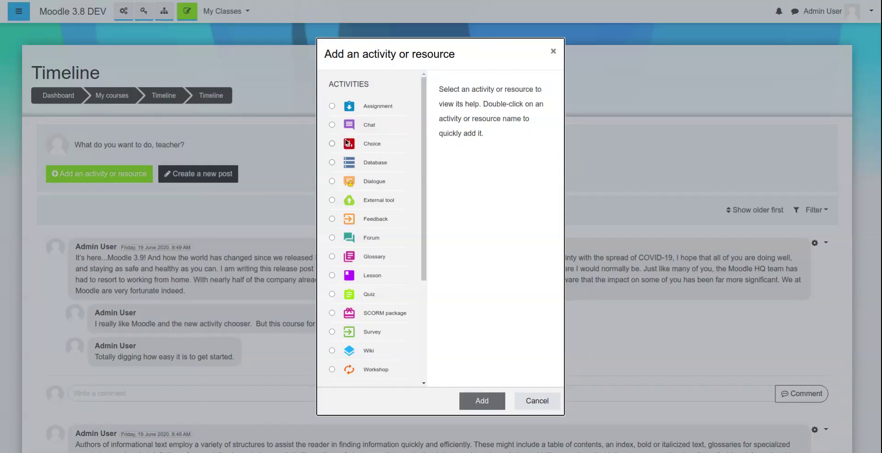
pyautogui.moveTo(421, 87); pyautogui.dragTo(413, 60)
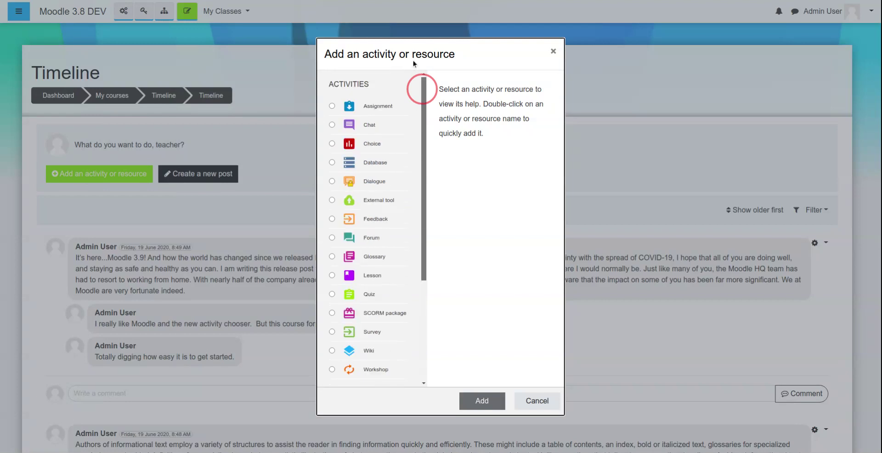
pyautogui.click(370, 143)
pyautogui.click(487, 407)
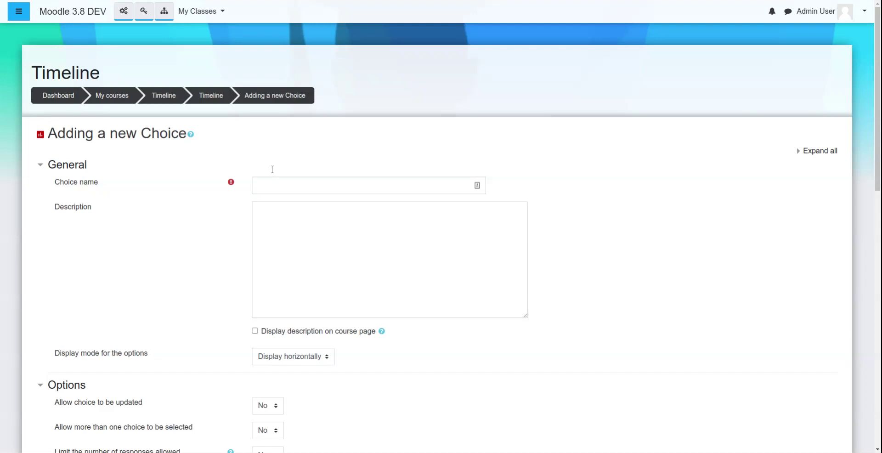
# - Name the activity 'Choice' with the description 'Pick One'
pyautogui.click(290, 178)
pyautogui.write('Choice')
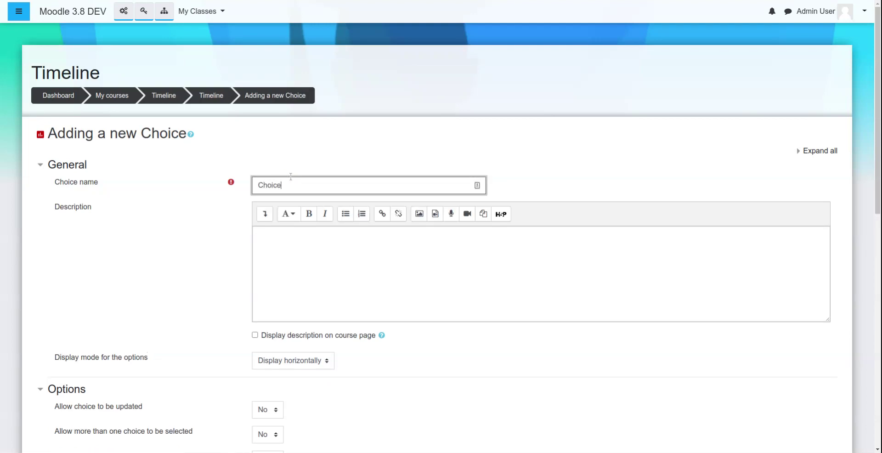
pyautogui.click(327, 253)
pyautogui.write('Pick One')
# - Enter the options Red, Blue and Yellow, then save and return to the course
pyautogui.scroll(-6, 327, 260)
pyautogui.click(289, 217)
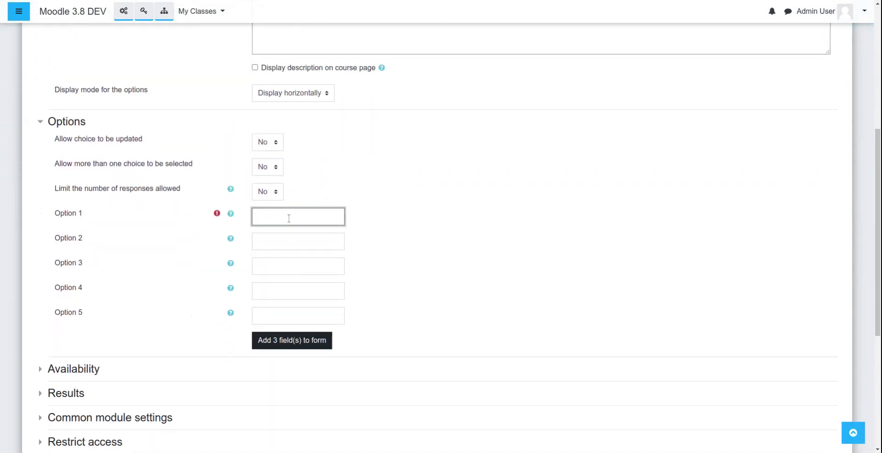
pyautogui.write('Red')
pyautogui.press('Tab')
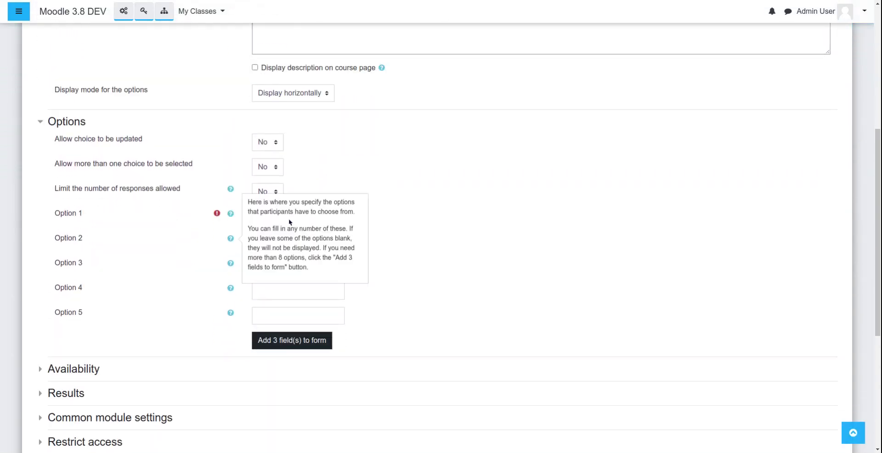
pyautogui.click(293, 241)
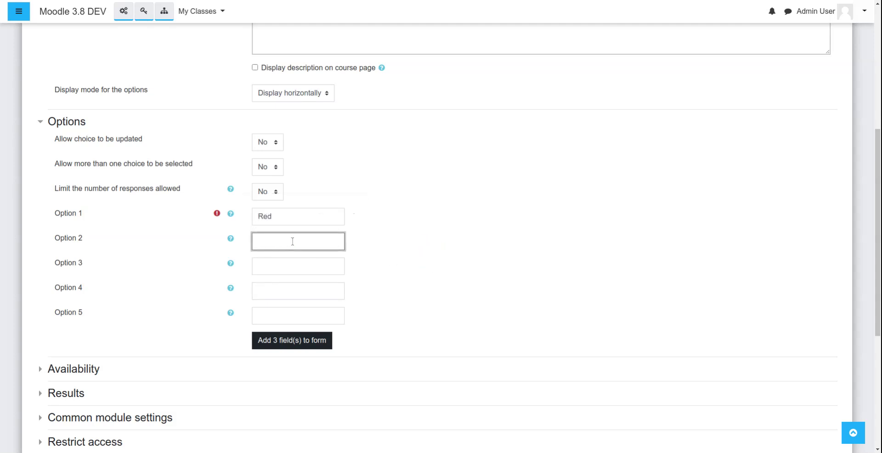
pyautogui.write('Blue')
pyautogui.click(297, 265)
pyautogui.write('Yellow')
pyautogui.scroll(-4, 206, 336)
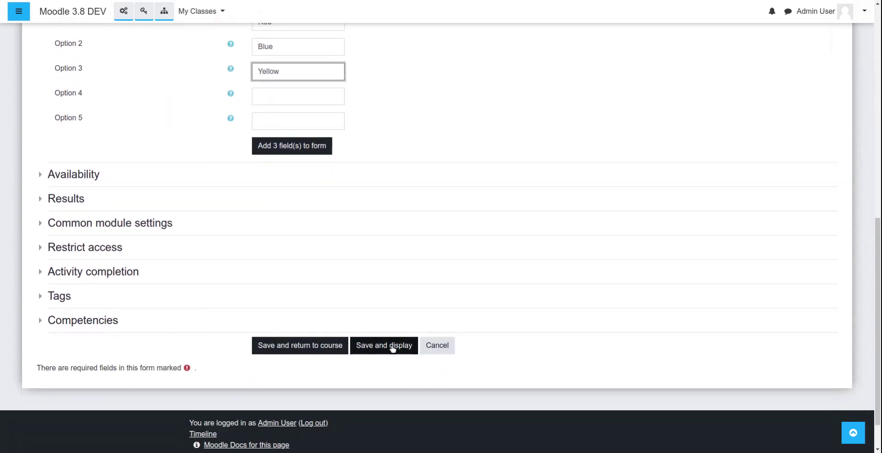
pyautogui.click(311, 350)
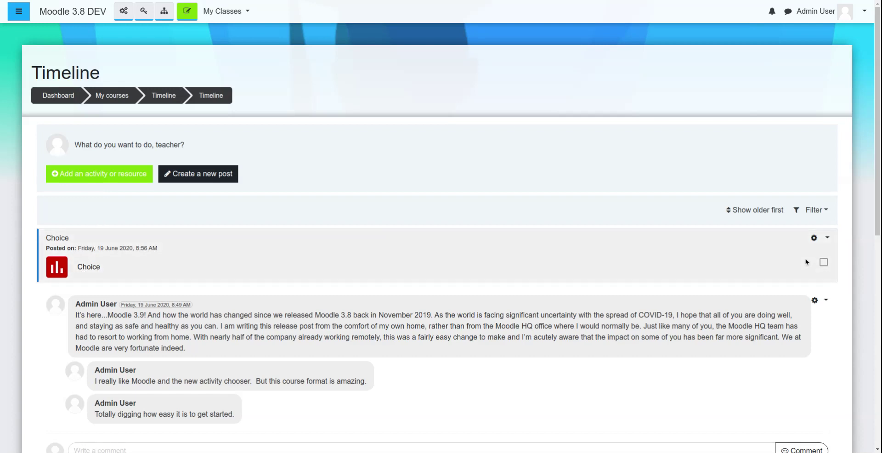
# - Dismiss the Choice settings menu and filter the timeline to only activities
pyautogui.click(815, 237)
pyautogui.click(673, 253)
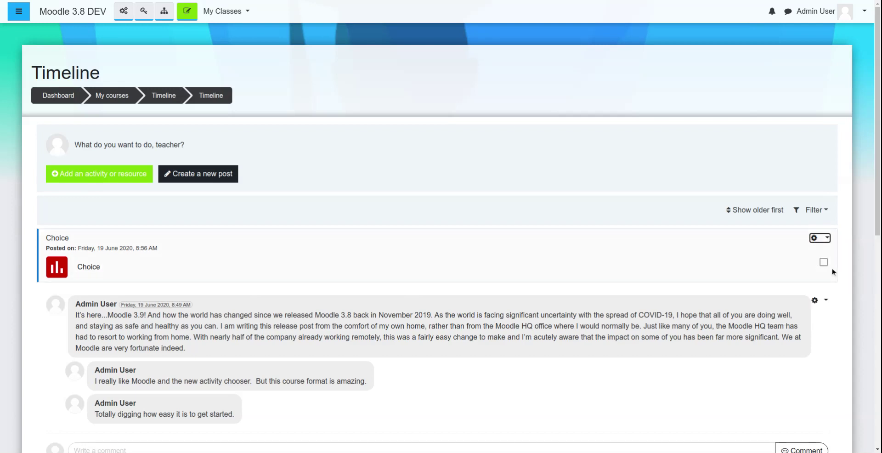
pyautogui.click(823, 265)
pyautogui.click(814, 210)
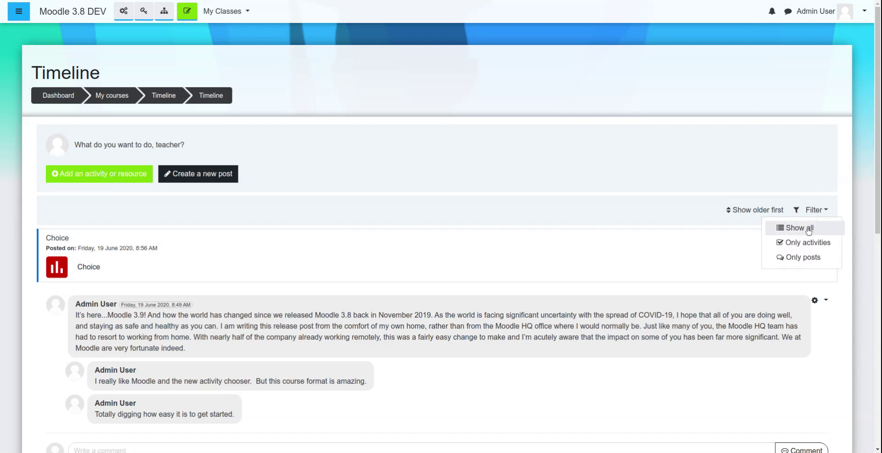
pyautogui.click(802, 243)
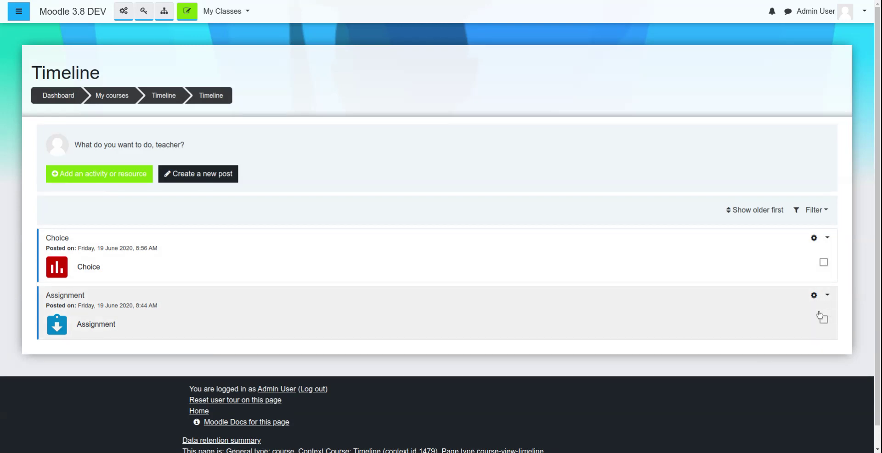
# - Filter the timeline to only posts, then back to showing all items
pyautogui.click(818, 210)
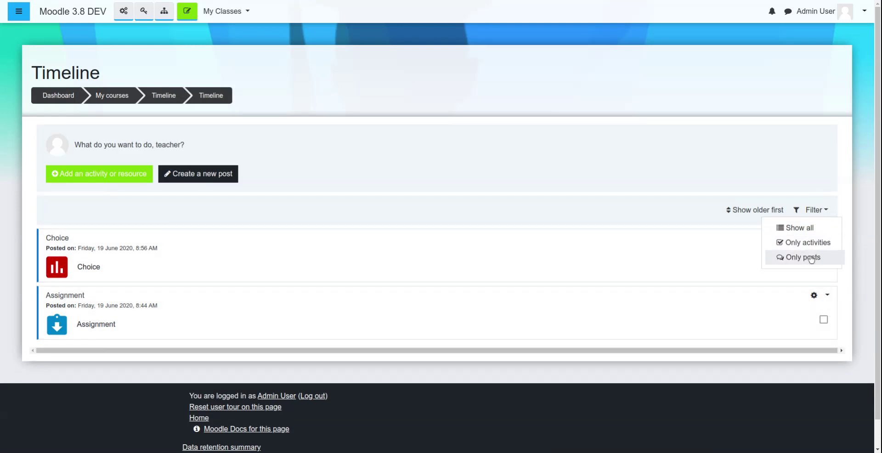
pyautogui.click(821, 262)
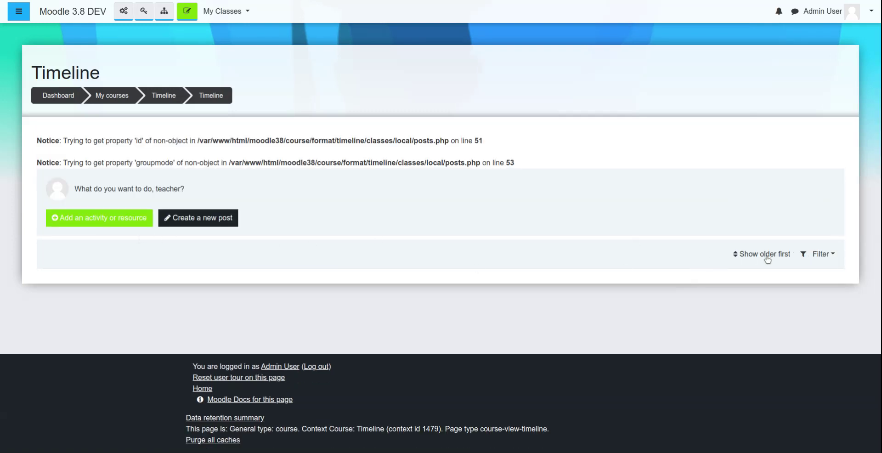
pyautogui.click(816, 255)
pyautogui.click(807, 233)
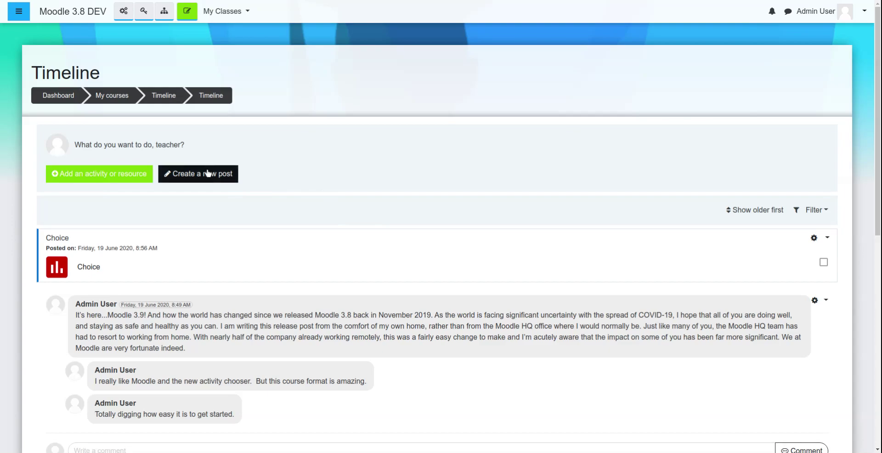
# - Publish a new course post reading 'Homework - Read the book'
pyautogui.click(208, 174)
pyautogui.click(245, 72)
pyautogui.write('Hon')
pyautogui.press('BackSpace')
pyautogui.write('mework')
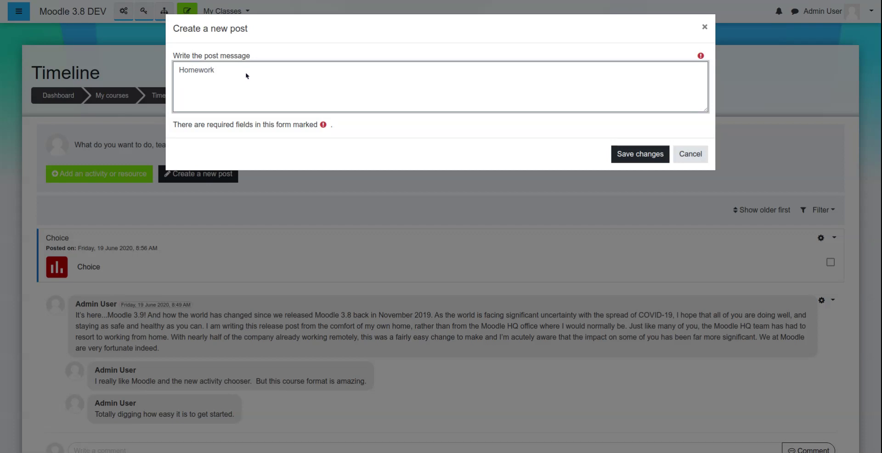
pyautogui.write(' - Read the book')
pyautogui.click(640, 154)
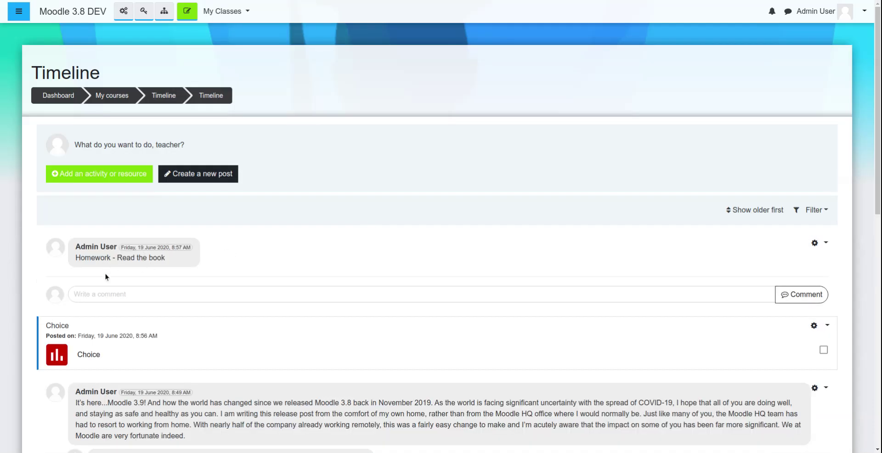
# - Comment 'That is al lot of reading!!!' and 'I don't think I can complete this!' on the post
pyautogui.click(144, 296)
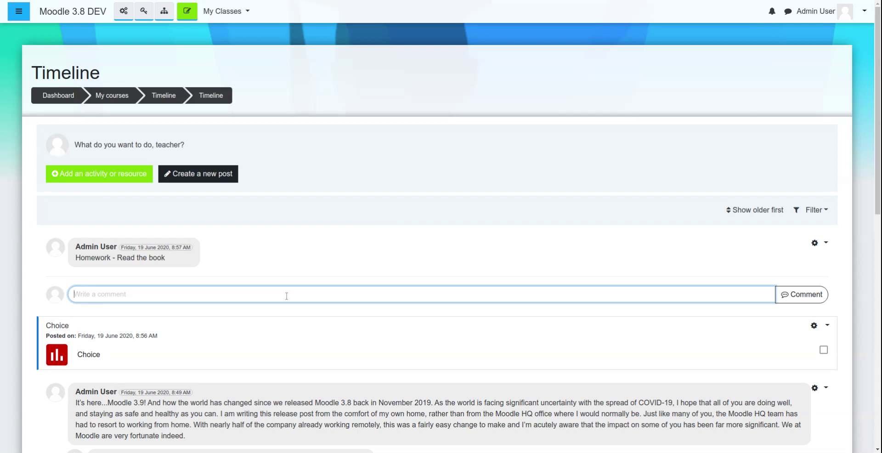
pyautogui.write('That is al lot of reading!!!')
pyautogui.press('Return')
pyautogui.click(256, 327)
pyautogui.write("I don't think I can complete this!")
pyautogui.press('Return')
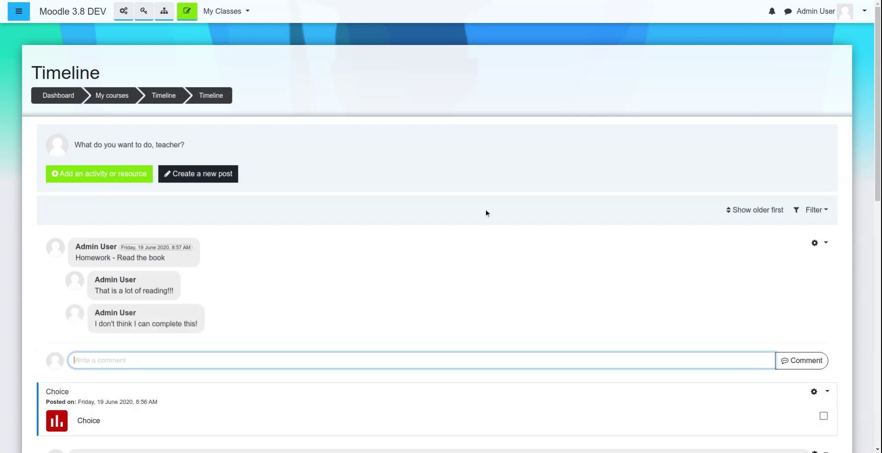
pyautogui.scroll(-5, 413, 225)
pyautogui.scroll(-6, 412, 225)
pyautogui.scroll(-2, 410, 228)
pyautogui.scroll(9, 310, 242)
pyautogui.scroll(2, 390, 299)
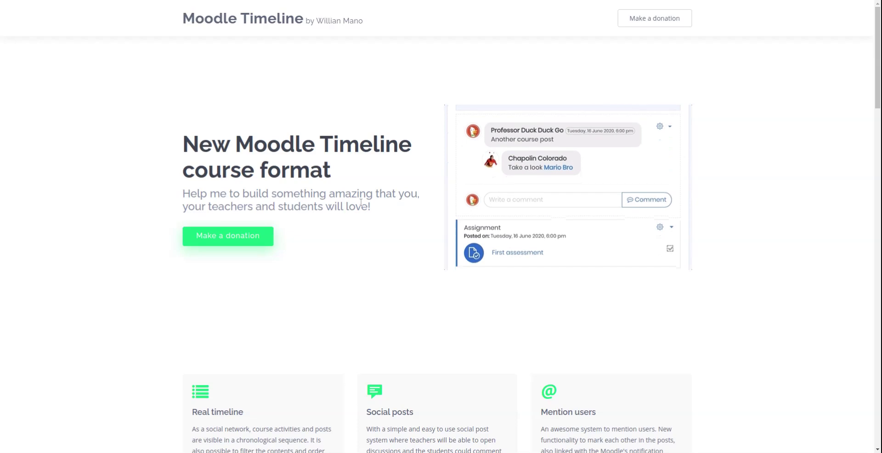
# - Scroll through the Moodle Timeline promo page's feature sections and back to the top
pyautogui.scroll(-5, 360, 202)
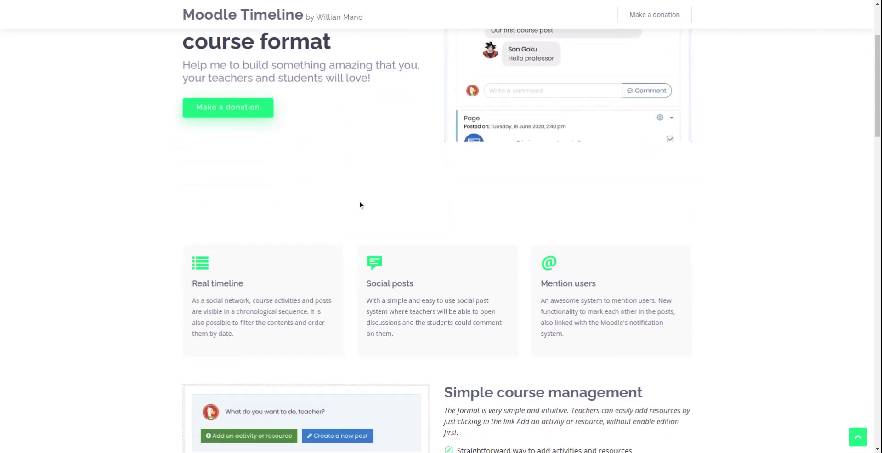
pyautogui.scroll(-6, 342, 206)
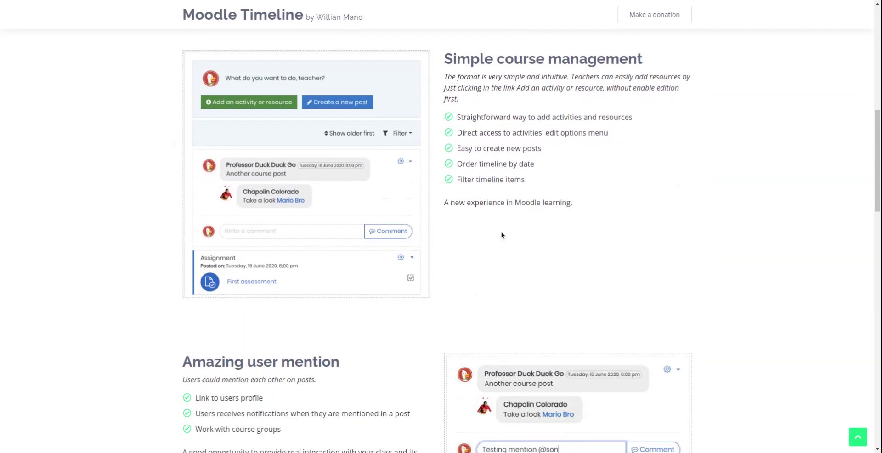
pyautogui.scroll(-7, 499, 233)
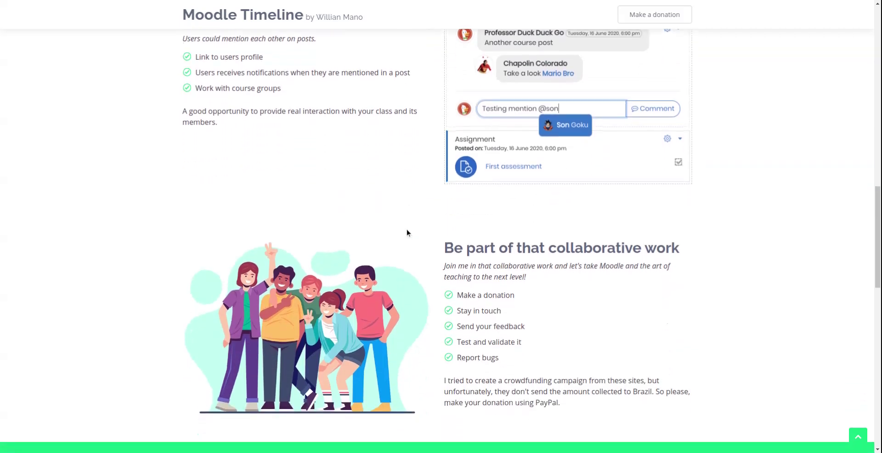
pyautogui.scroll(-2, 401, 228)
pyautogui.scroll(7, 401, 228)
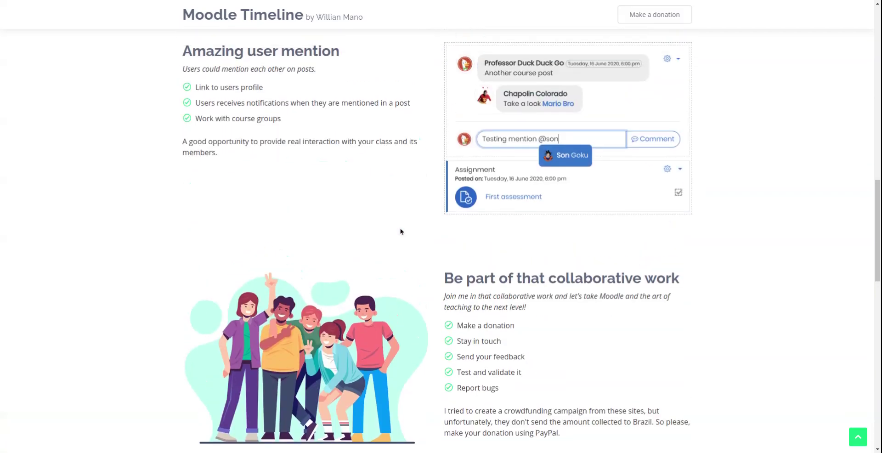
pyautogui.scroll(11, 399, 228)
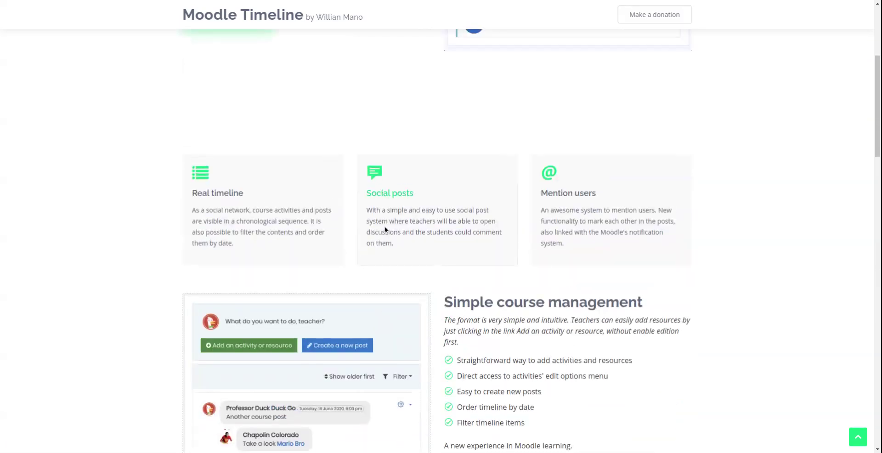
pyautogui.scroll(3, 324, 225)
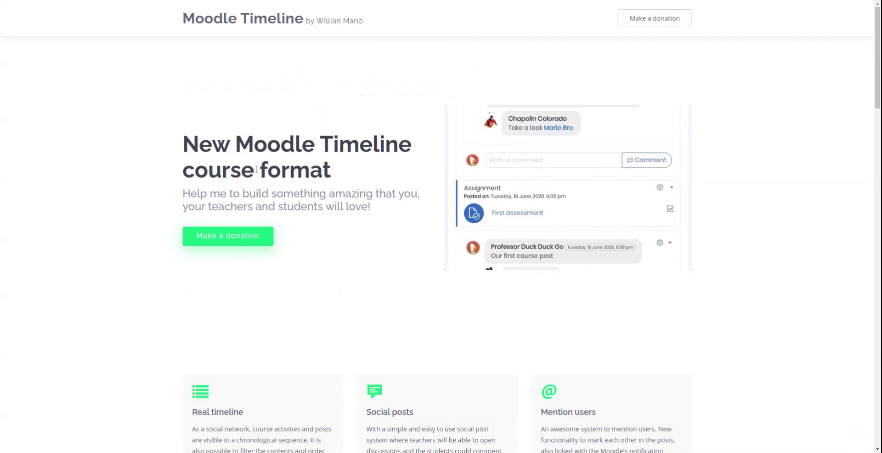